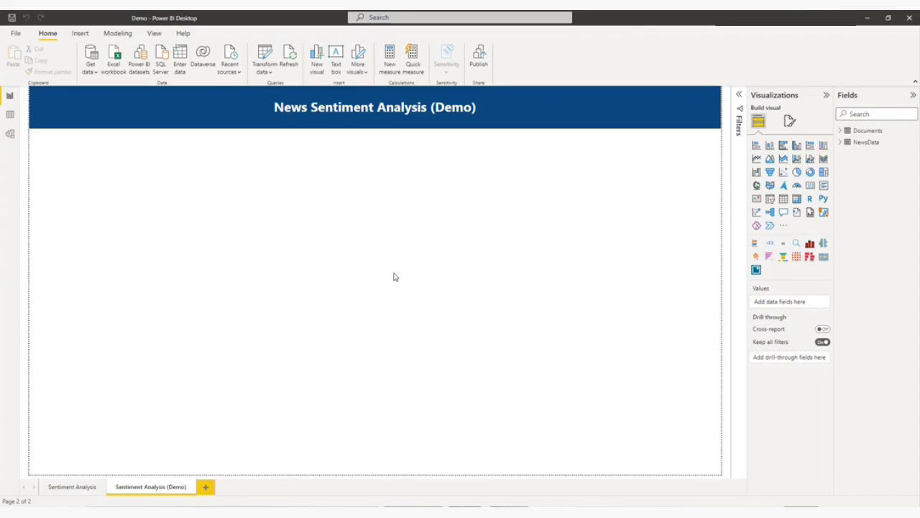
Step: Open Power Query Editor on the NewsData query and select its News column
left_click(264, 72)
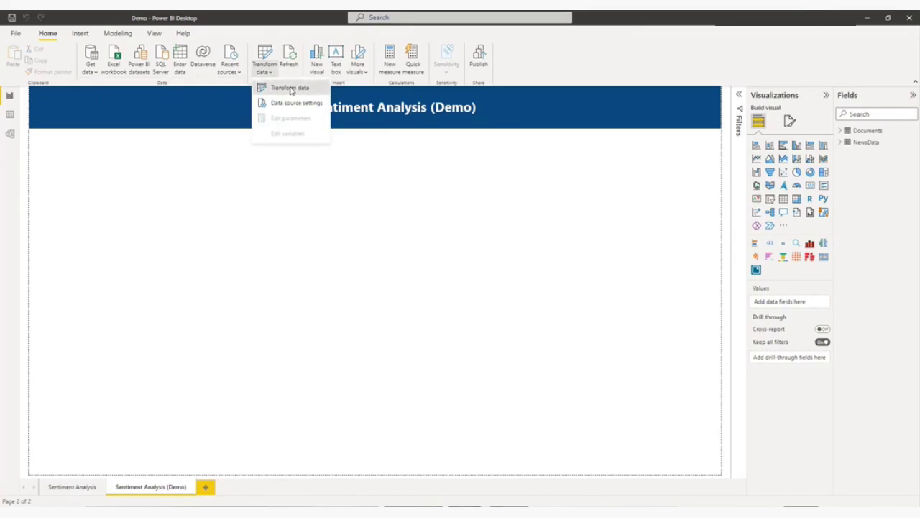
left_click(291, 88)
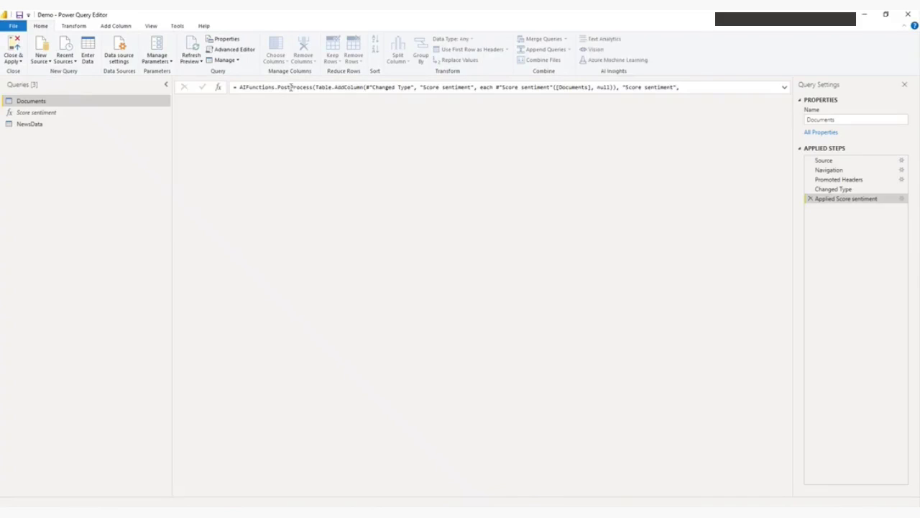
left_click(31, 126)
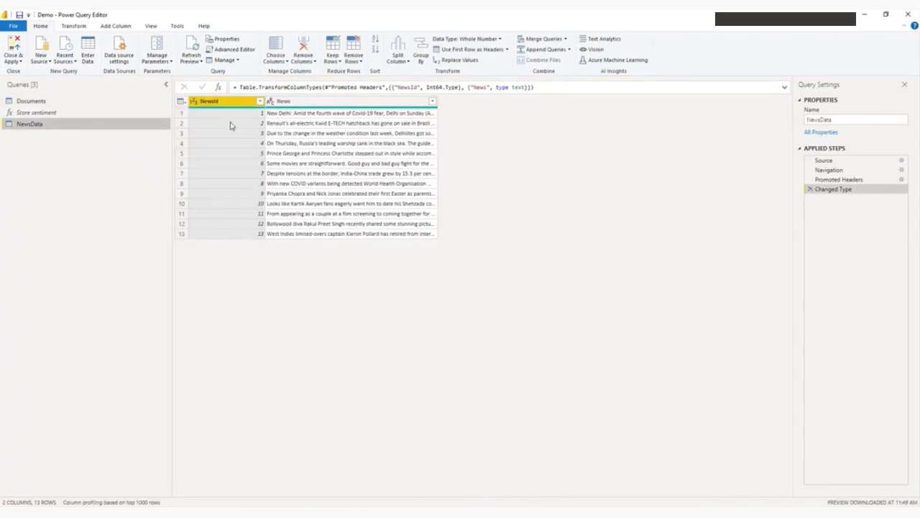
left_click(281, 100, "ctrl")
left_click(337, 105)
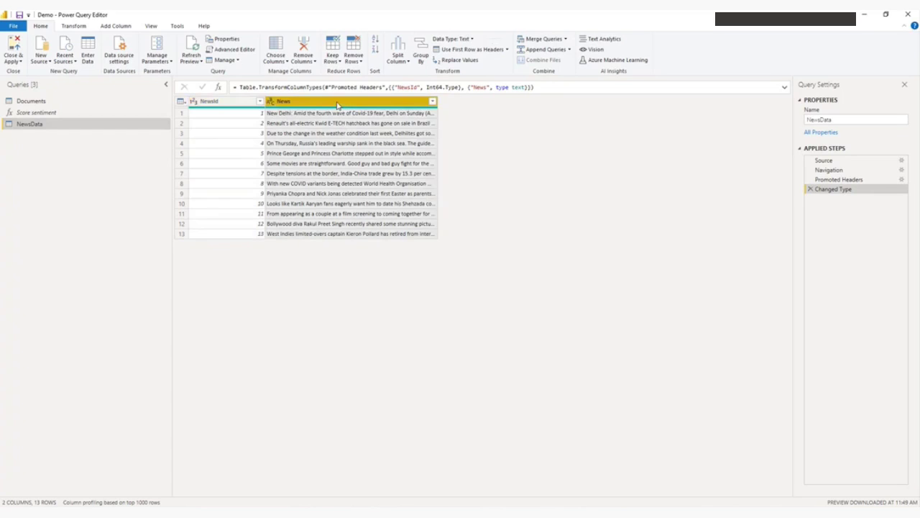
Step: Add Text Analytics sentiment scores for the News column, leaving Language ISO code blank
left_click(616, 40)
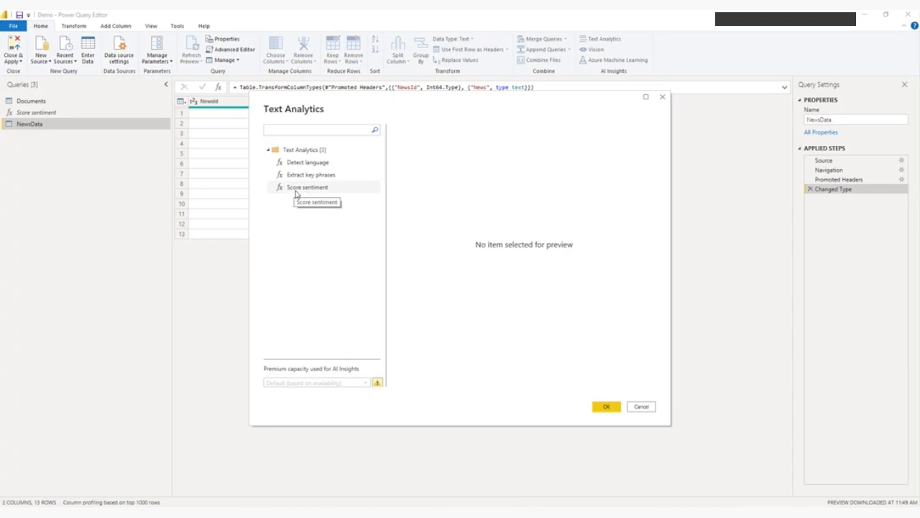
left_click(310, 188)
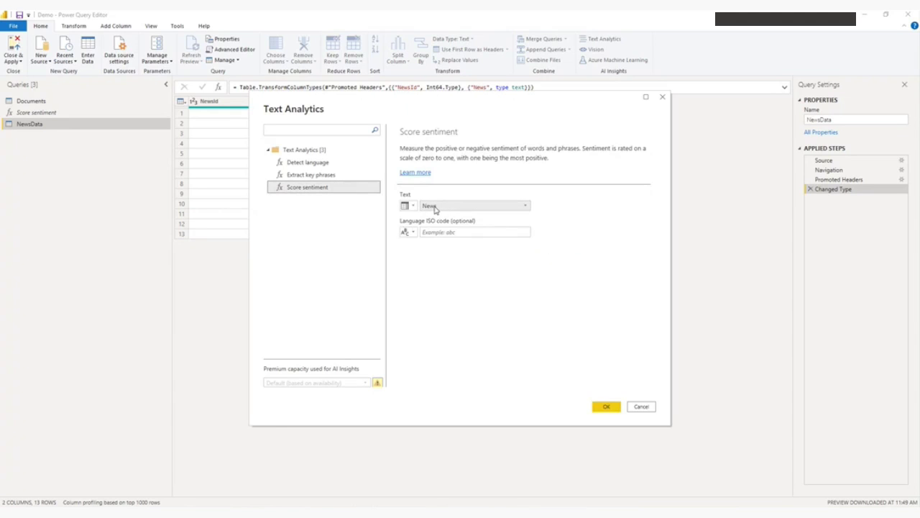
left_click(475, 209)
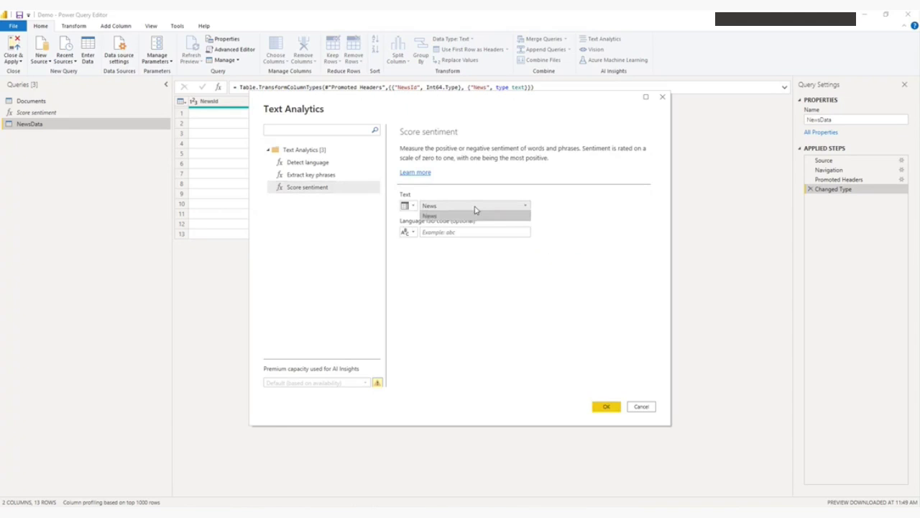
left_click(475, 209)
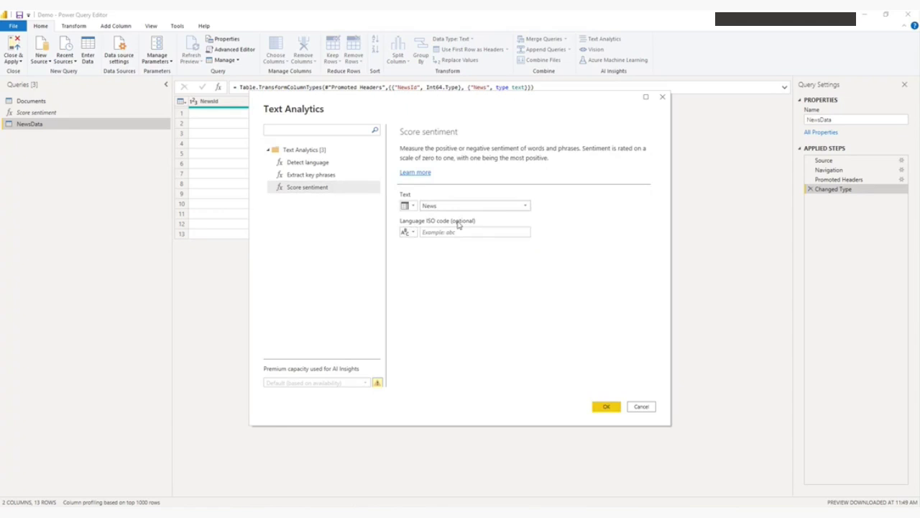
left_click(448, 232)
left_click(607, 407)
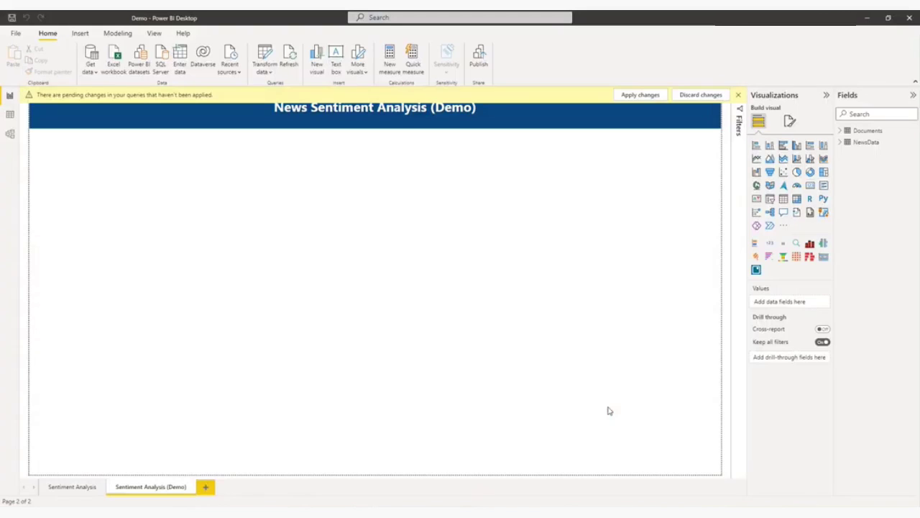
Step: Apply the pending query changes and reopen Power Query Editor on NewsData
left_click(636, 96)
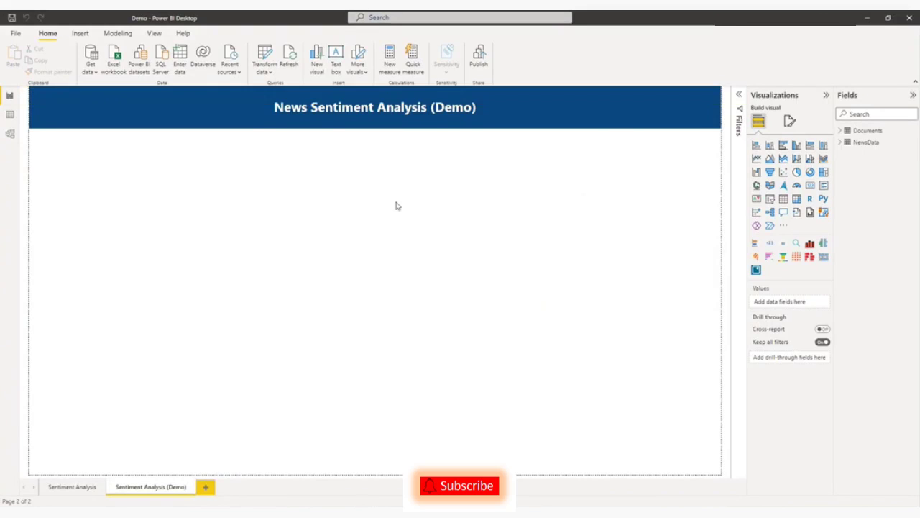
left_click(264, 69)
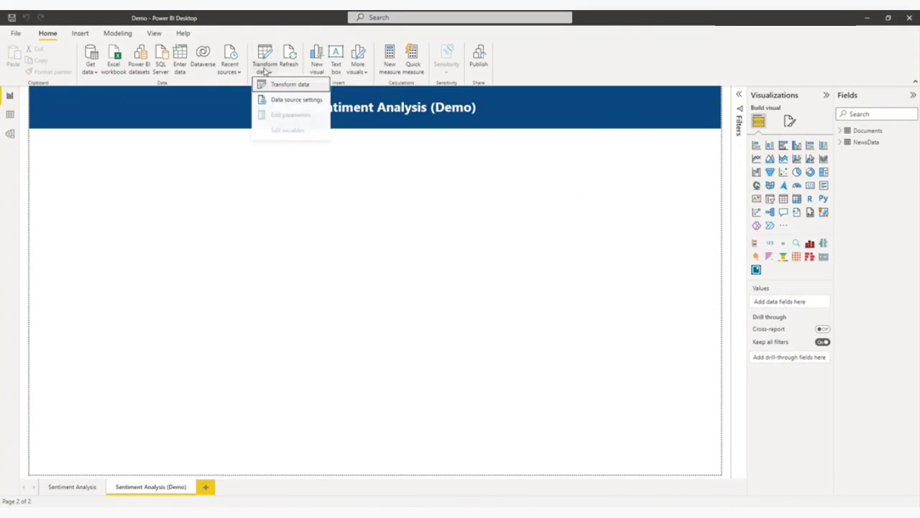
left_click(288, 89)
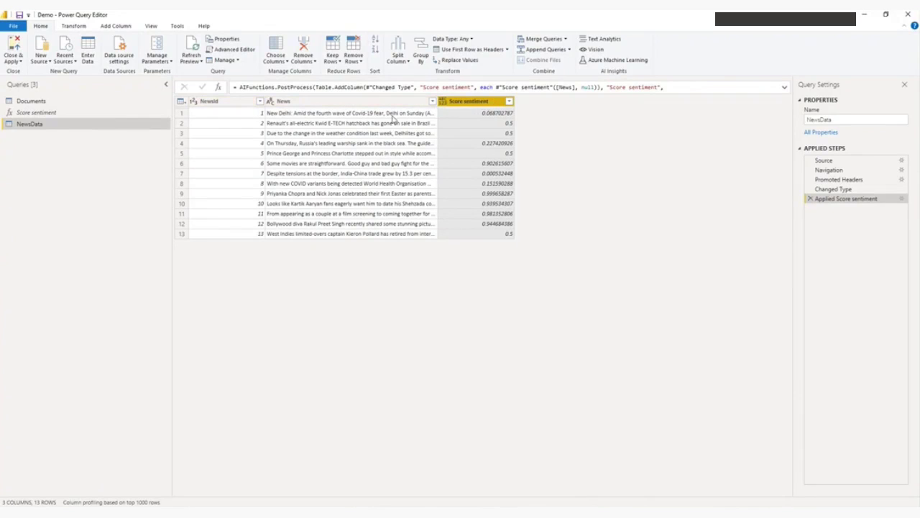
Step: Set the Score sentiment column to Decimal Number and apply the query changes
left_click(394, 118)
left_click(493, 118)
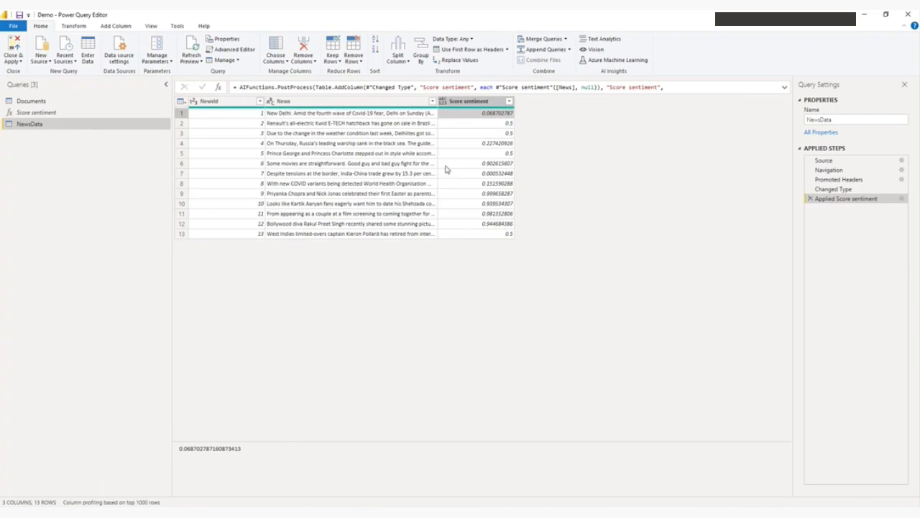
left_click(479, 102)
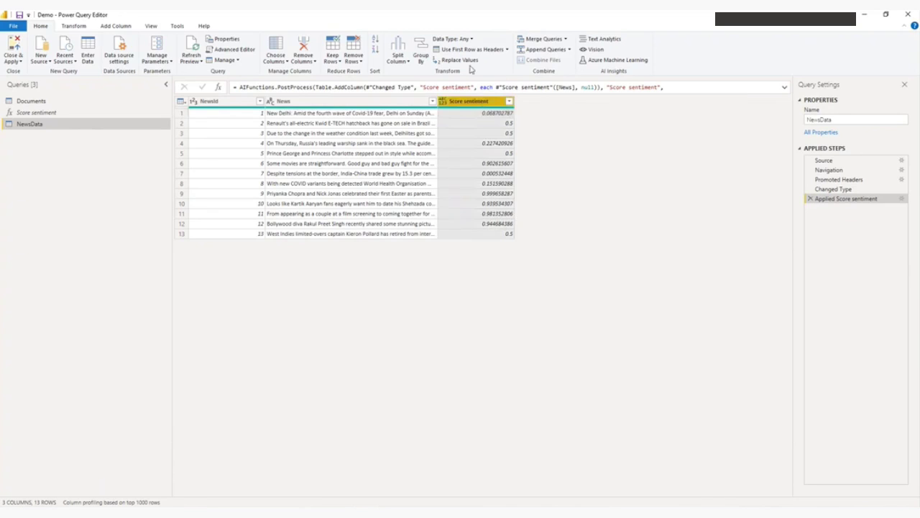
left_click(472, 39)
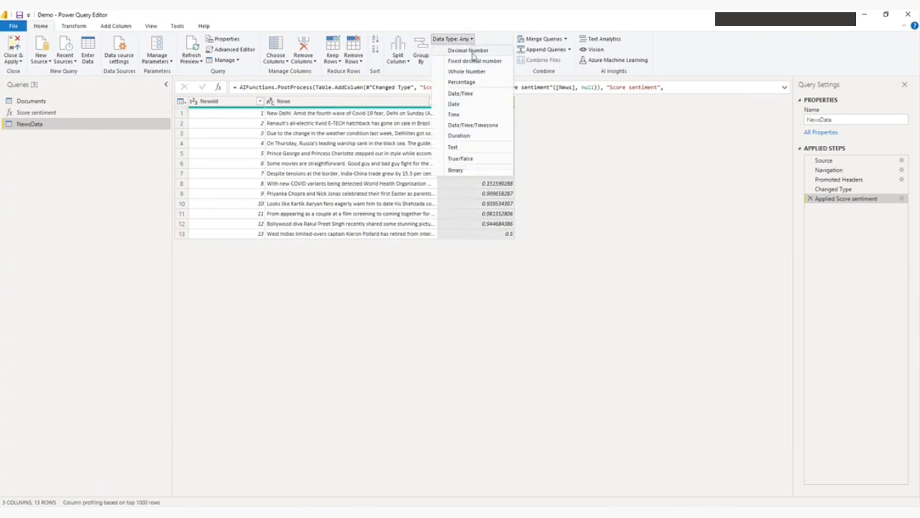
left_click(475, 52)
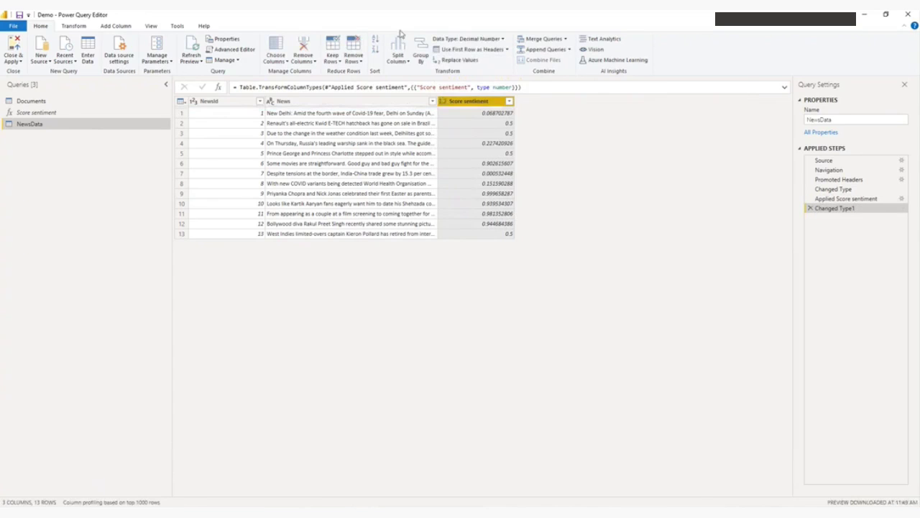
left_click(12, 61)
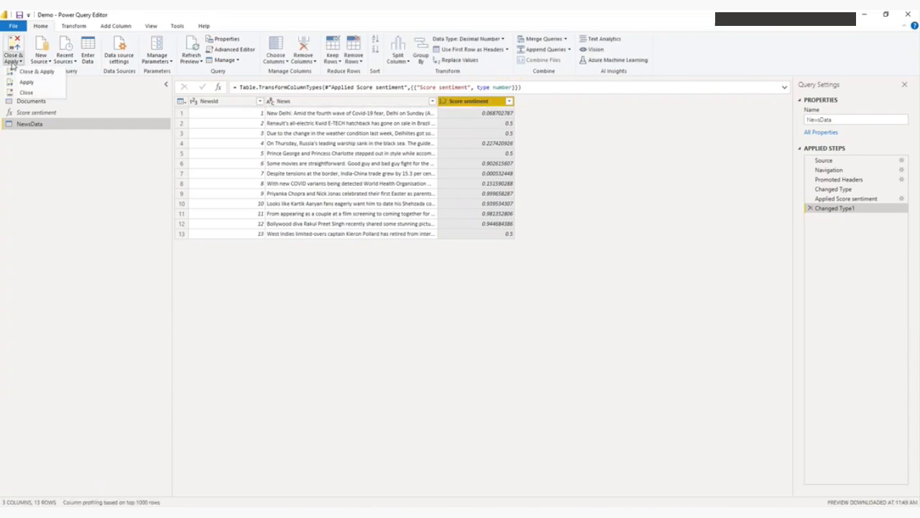
left_click(27, 82)
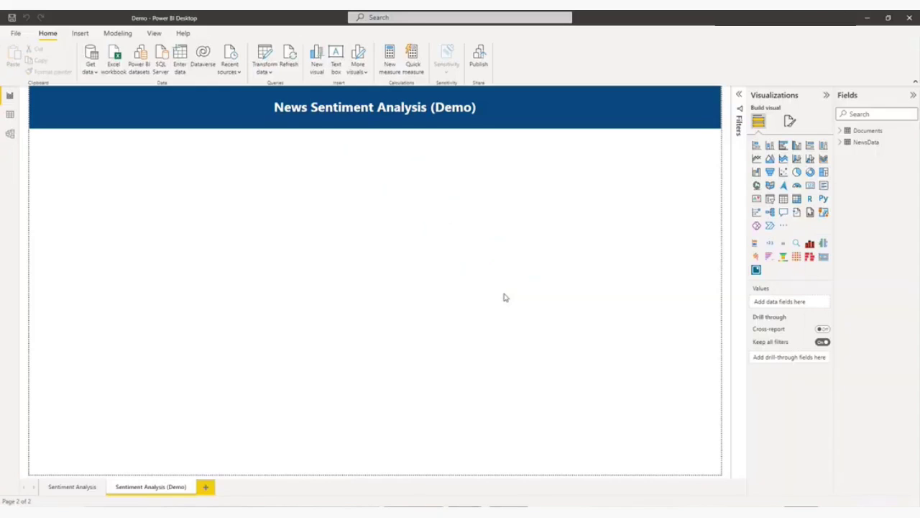
Step: Add a canvas-filling table visual with NewsData's News and Score sentiment columns
left_click(640, 95)
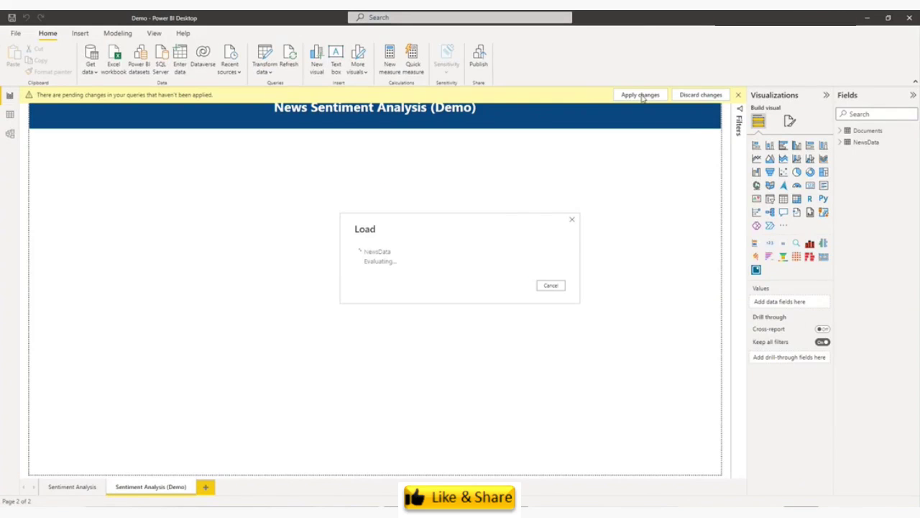
left_click(784, 201)
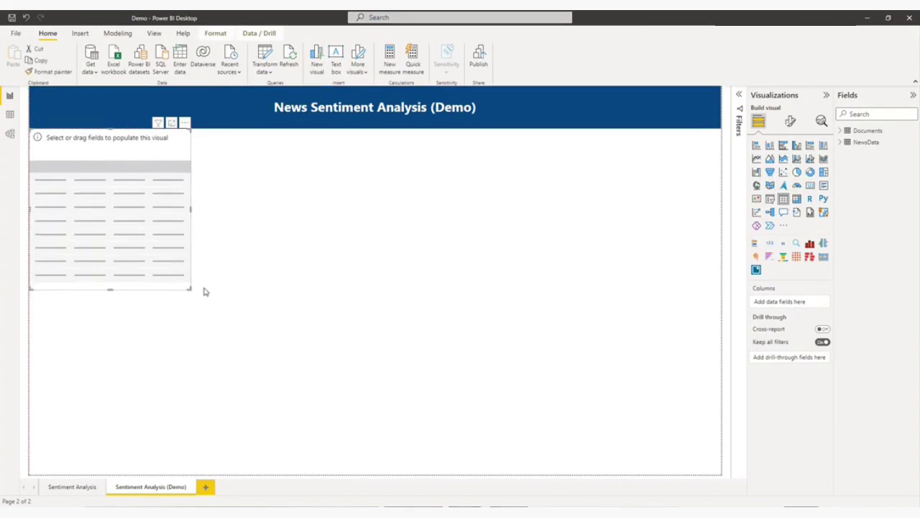
left_click_drag(189, 288, 722, 475)
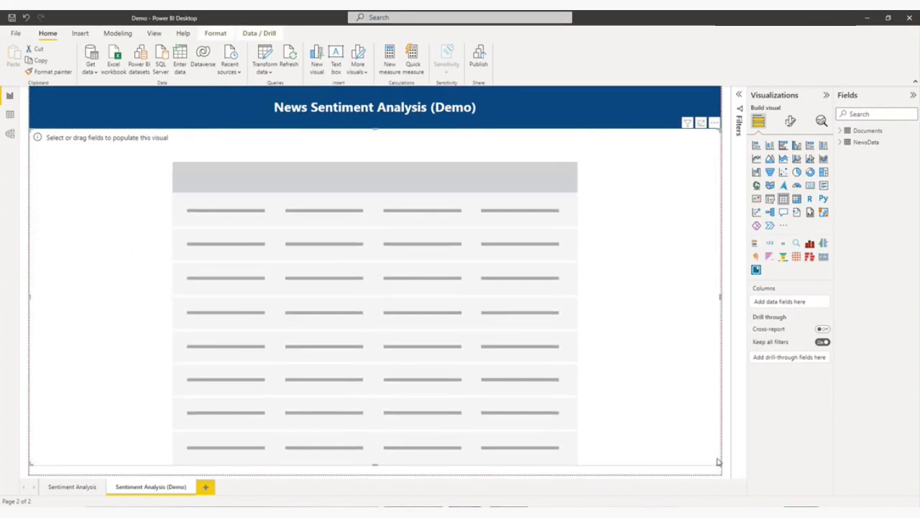
left_click(841, 142)
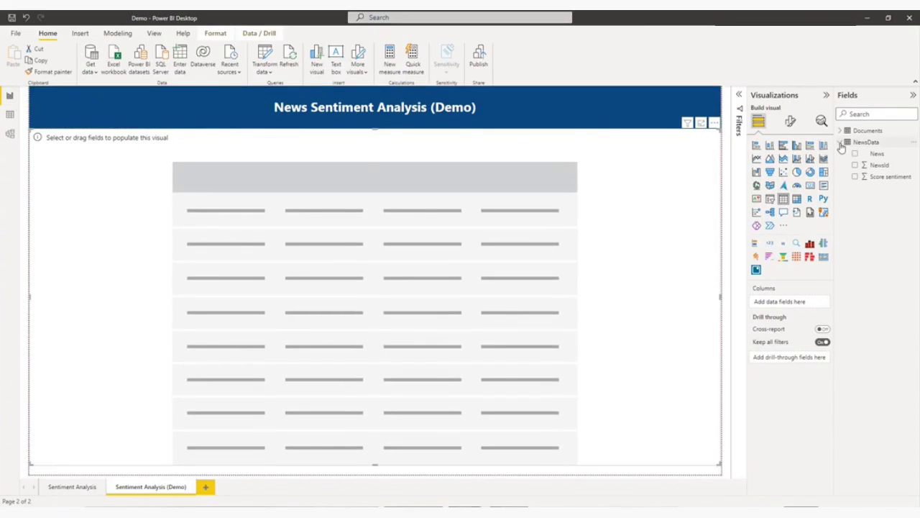
left_click_drag(877, 153, 792, 304)
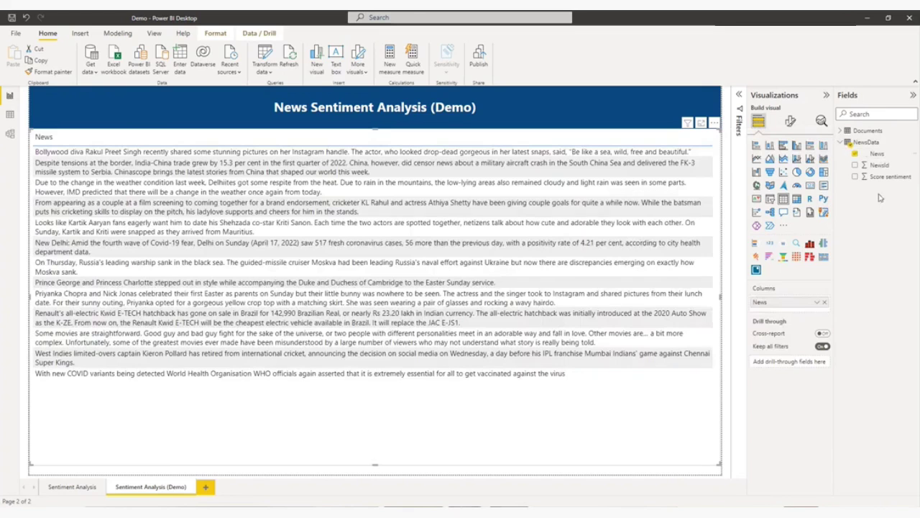
left_click_drag(891, 182, 797, 309)
left_click(873, 179)
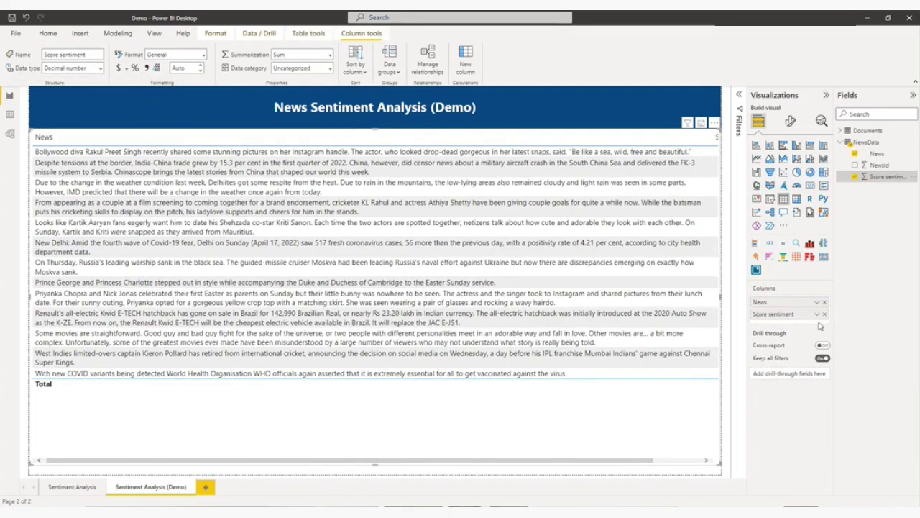
Step: Turn on conditional sentiment icons for the Score sentiment values in the table
left_click(791, 122)
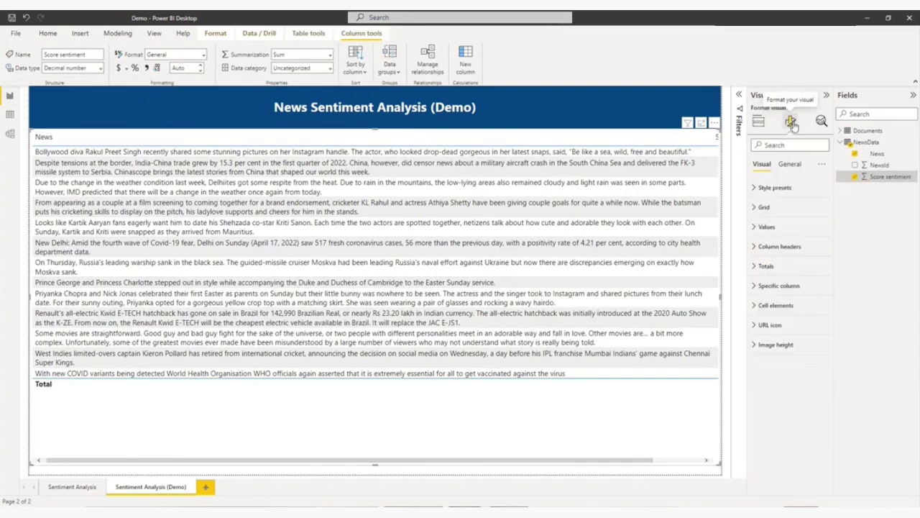
left_click(755, 306)
scroll(817, 411, "down", 1)
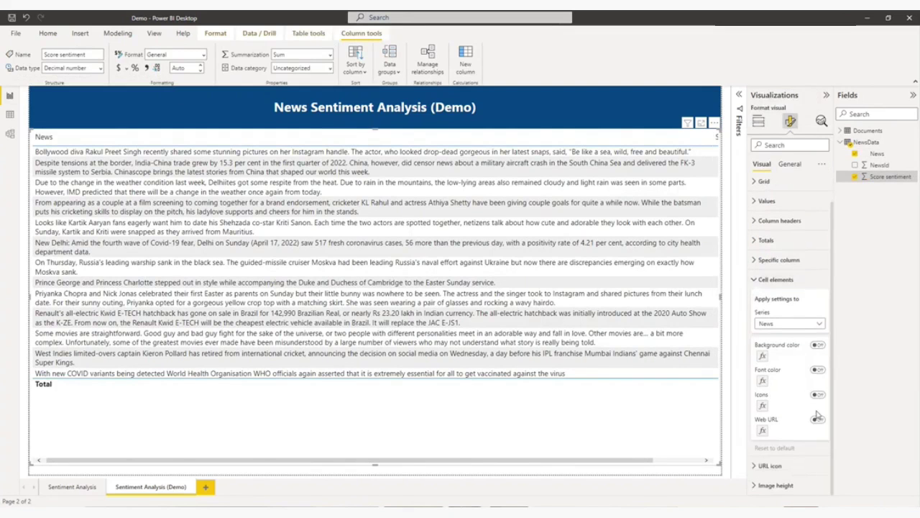
left_click(788, 325)
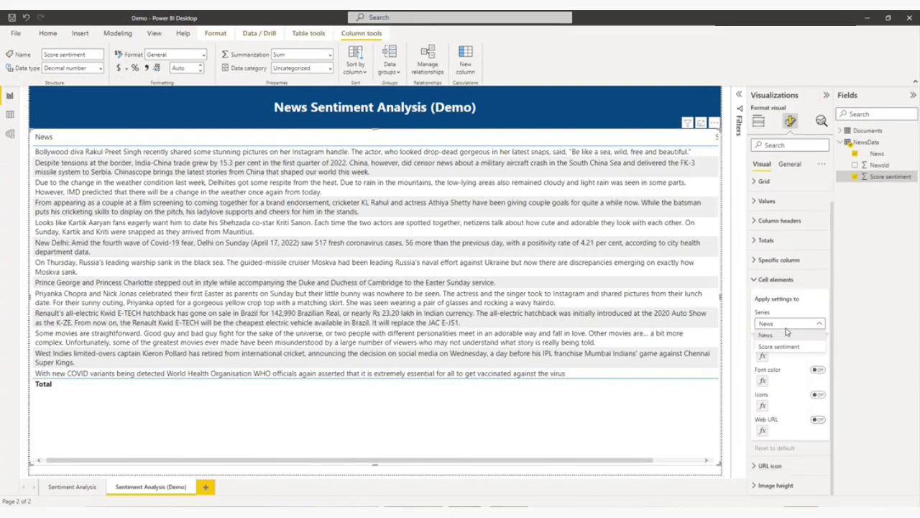
left_click(782, 349)
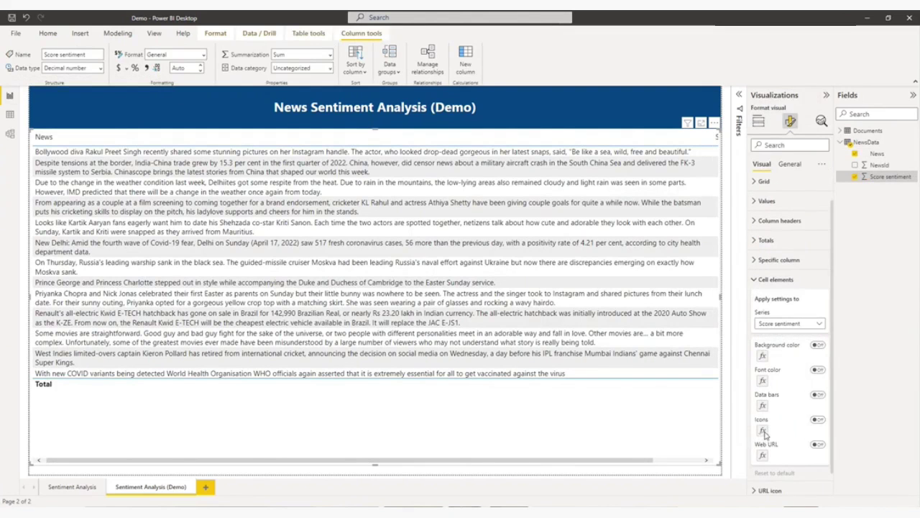
left_click(820, 422)
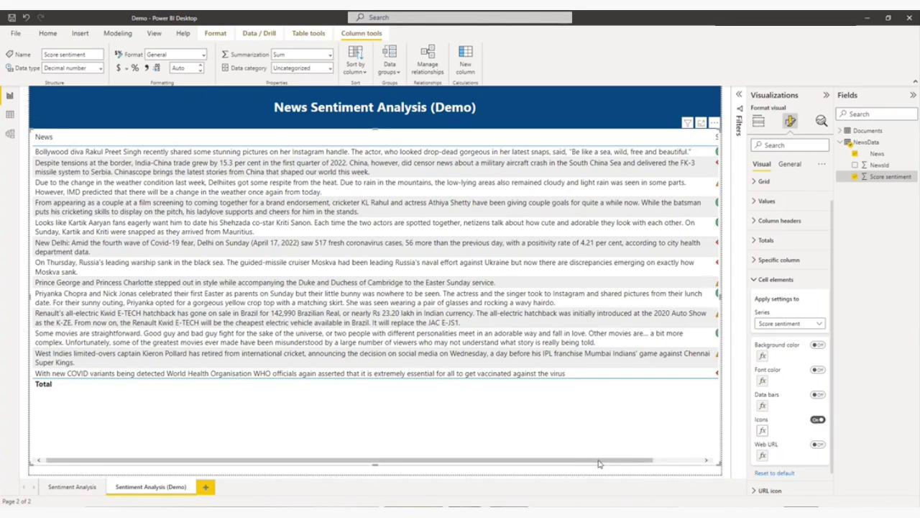
Step: Resize the table and News column so headlines wrap without horizontal scrolling
left_click_drag(599, 464, 655, 460)
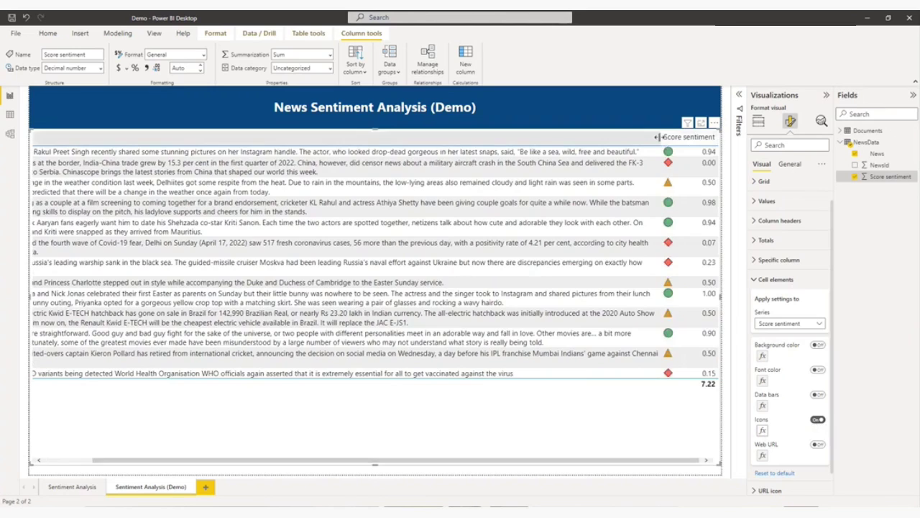
left_click_drag(657, 137, 481, 139)
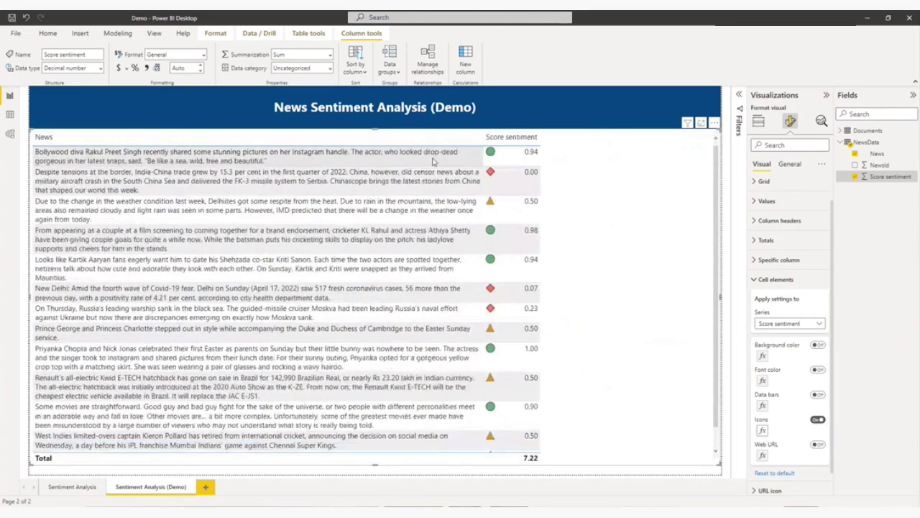
left_click_drag(433, 162, 482, 167)
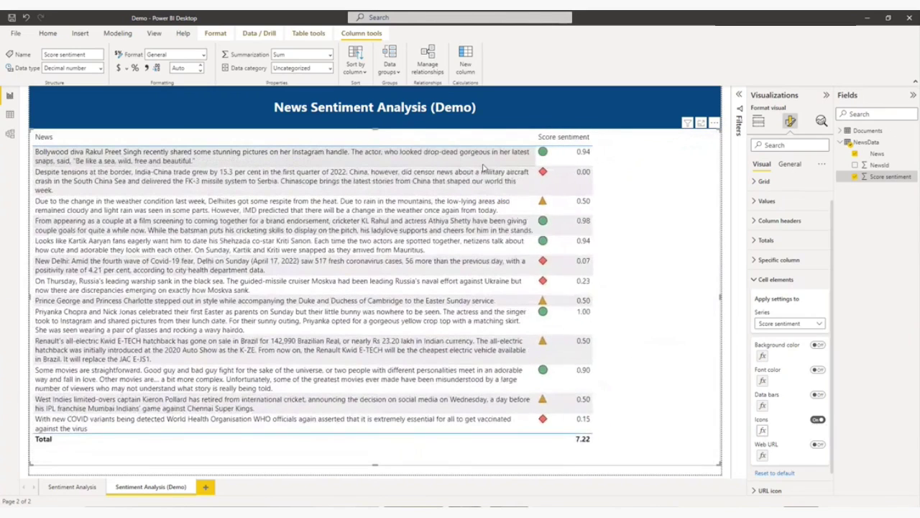
left_click(762, 430)
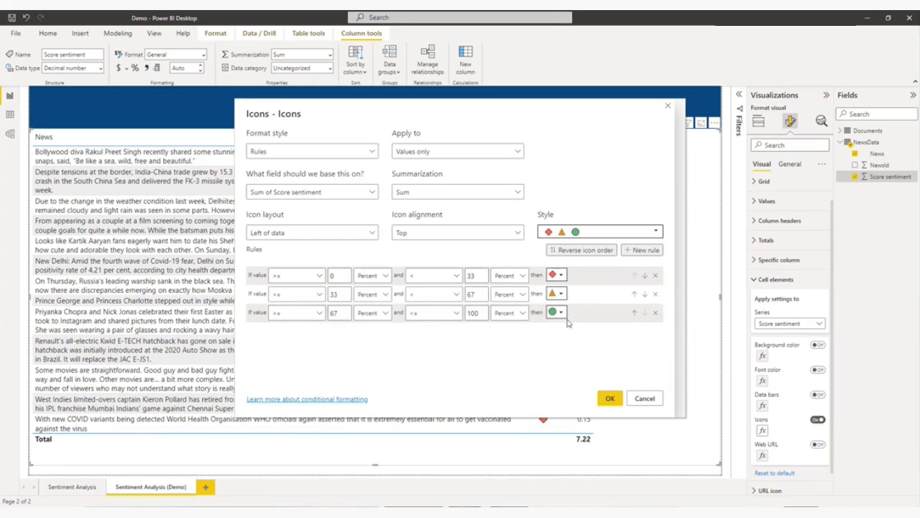
left_click(610, 399)
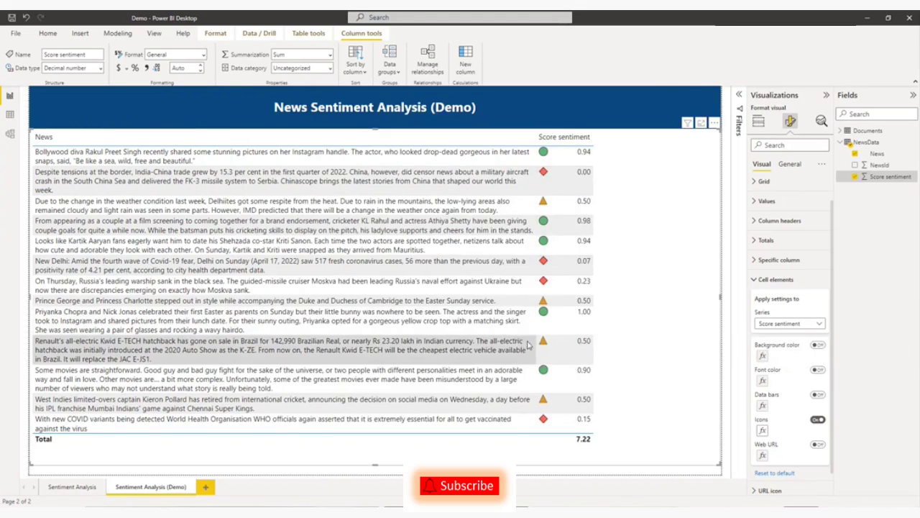
Step: Switch from the Sentiment Analysis page to Data view and expand the Documents table's fields
left_click(72, 487)
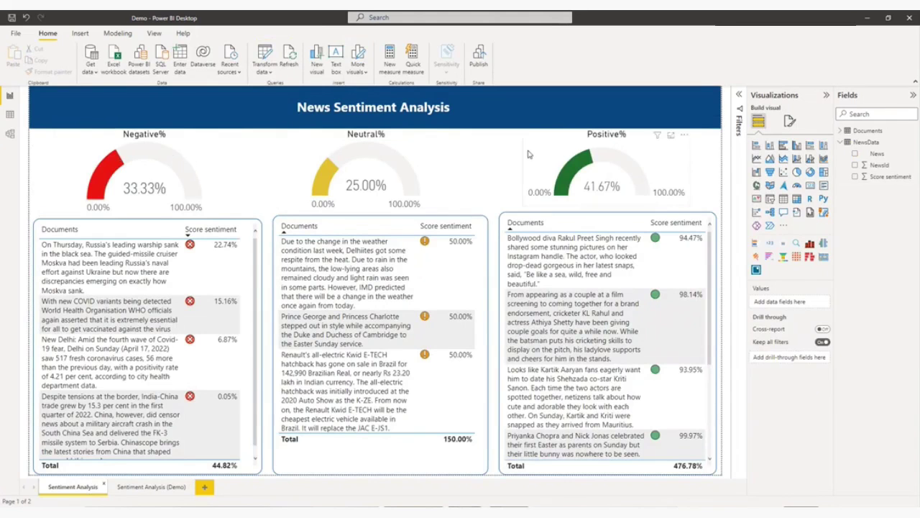
left_click(10, 114)
left_click(851, 131)
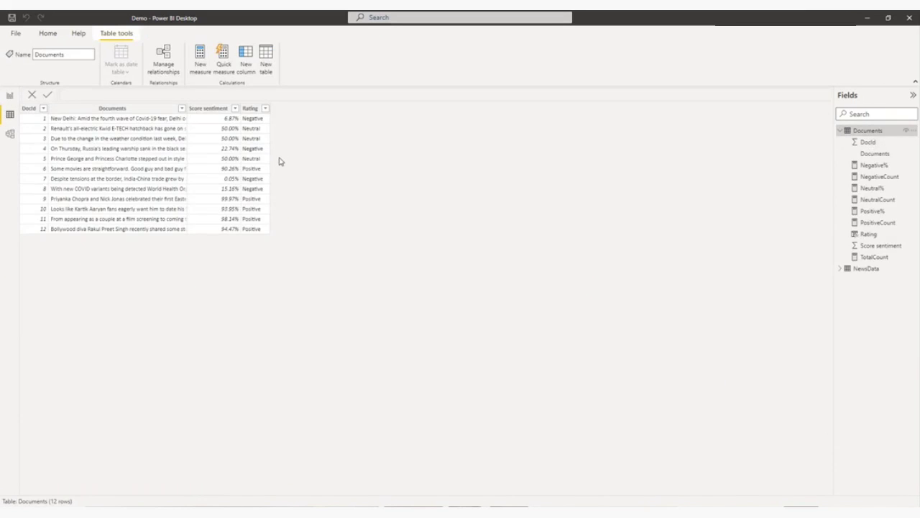
Step: Display the Rating column's DAX formula, highlighting its 0.67 Positive threshold
left_click(215, 109)
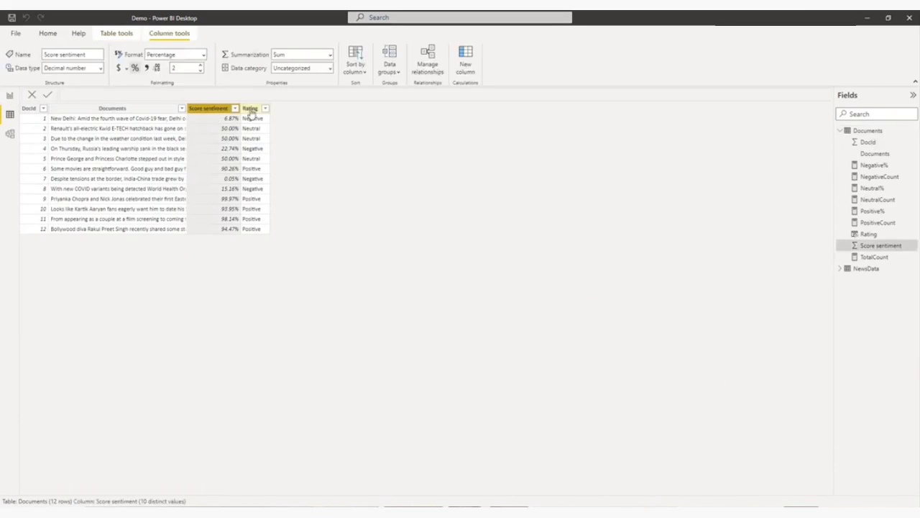
left_click(251, 110)
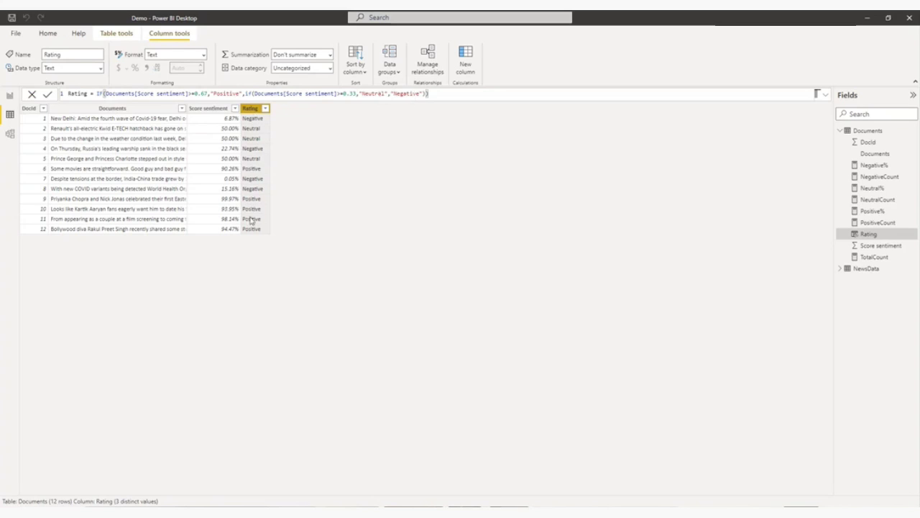
left_click_drag(192, 94, 210, 94)
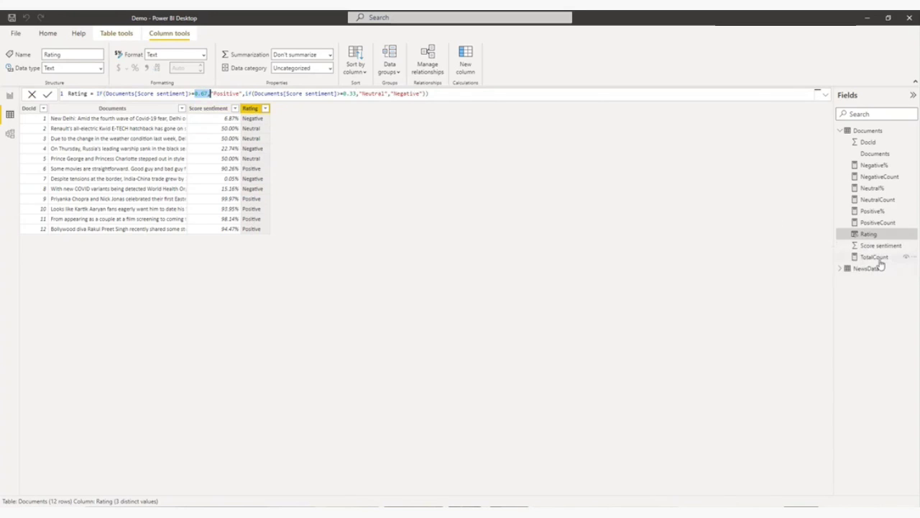
Step: Review the TotalCount CALCULATE formula and the NeutralCount formula with its Neutral filter
left_click(879, 259)
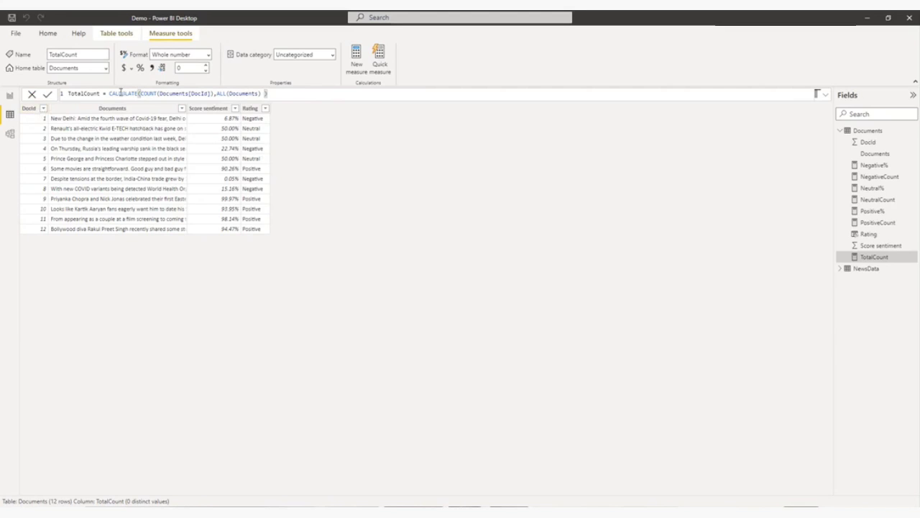
left_click_drag(110, 94, 289, 94)
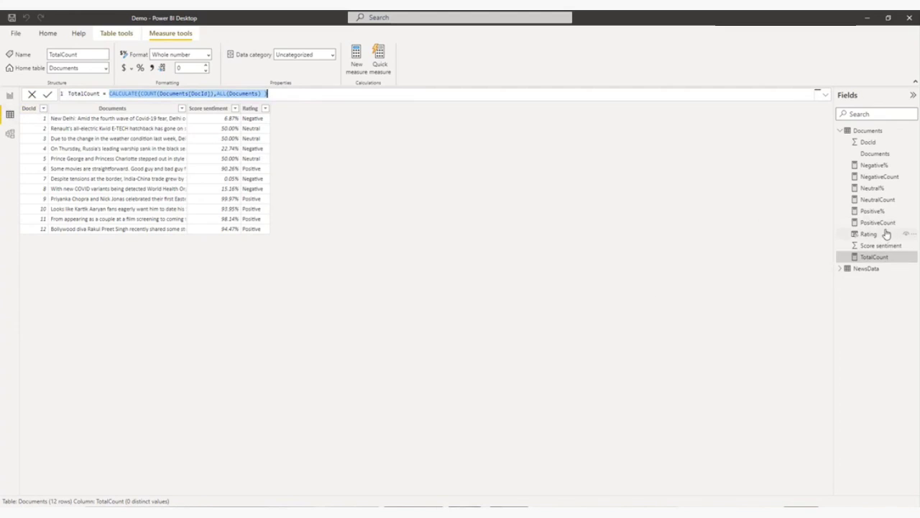
left_click(879, 200)
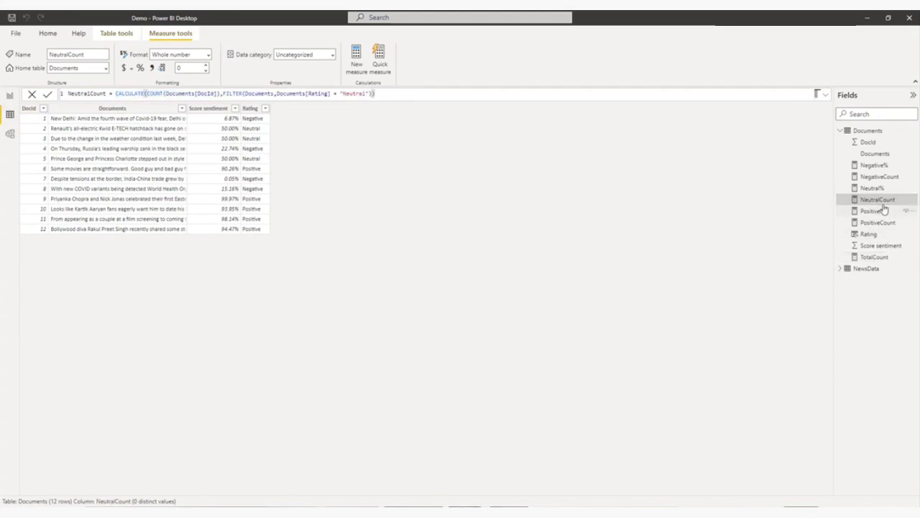
left_click_drag(113, 94, 307, 94)
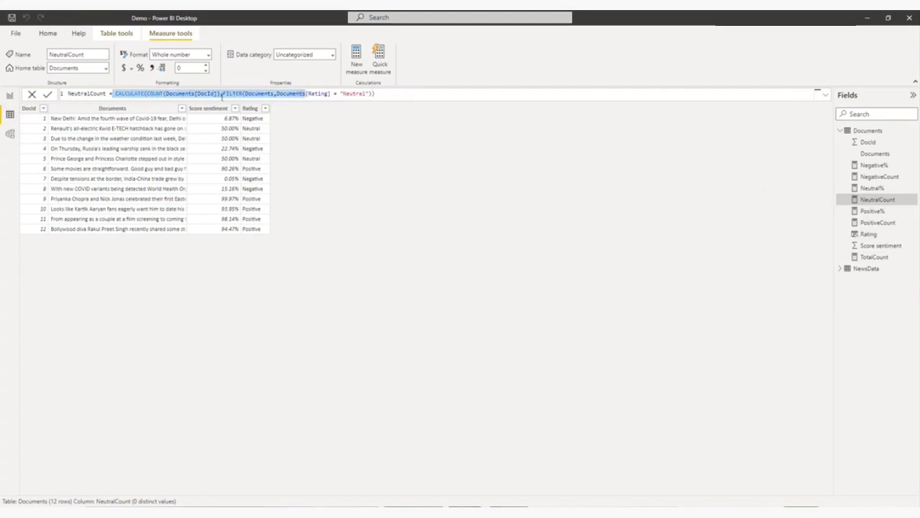
left_click(220, 94)
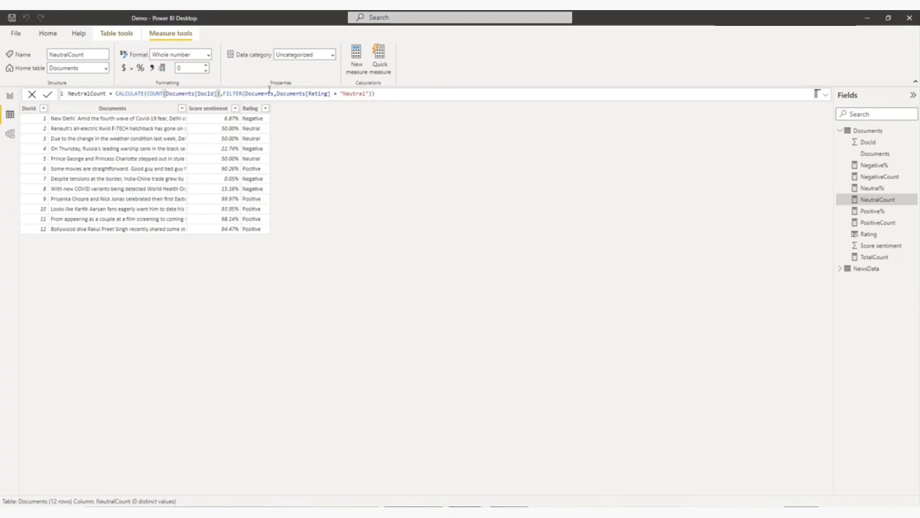
double_click(346, 93)
left_click_drag(116, 93, 391, 90)
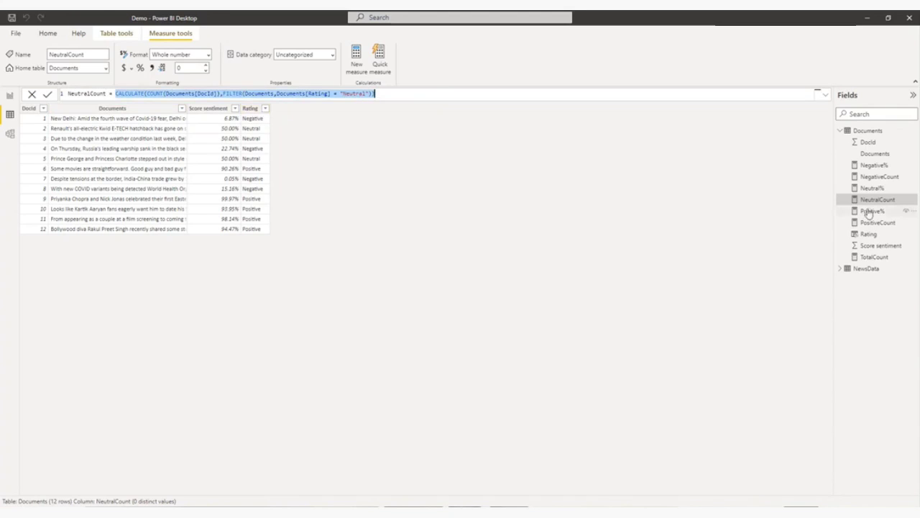
Step: Show the NegativeCount, PositiveCount and Negative% measure formulas
left_click(879, 177)
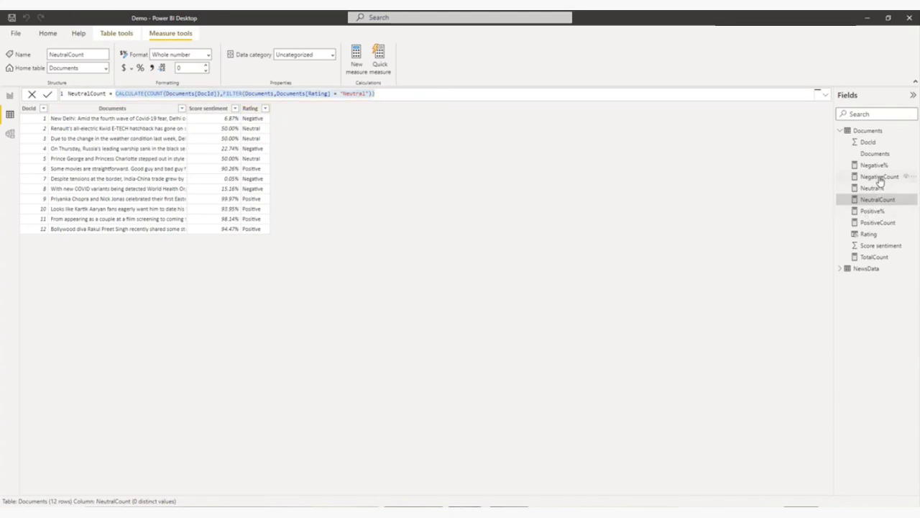
left_click(878, 224)
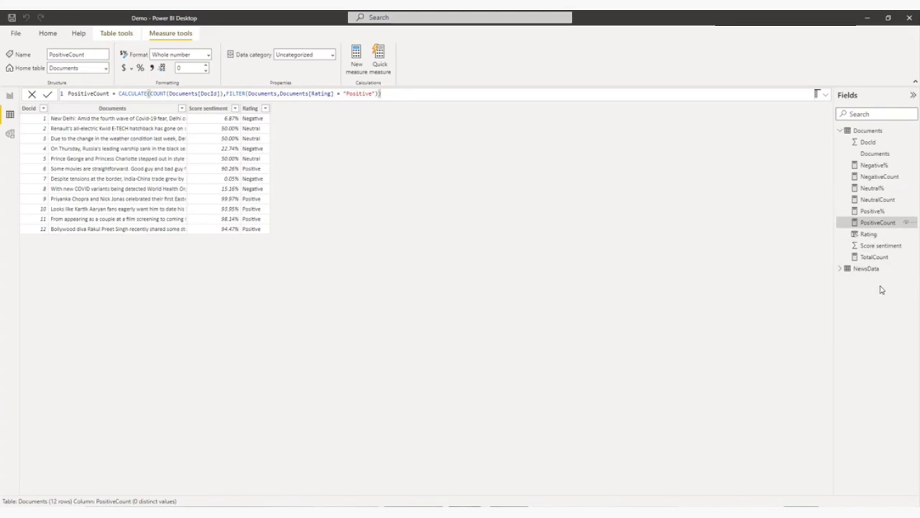
left_click(877, 168)
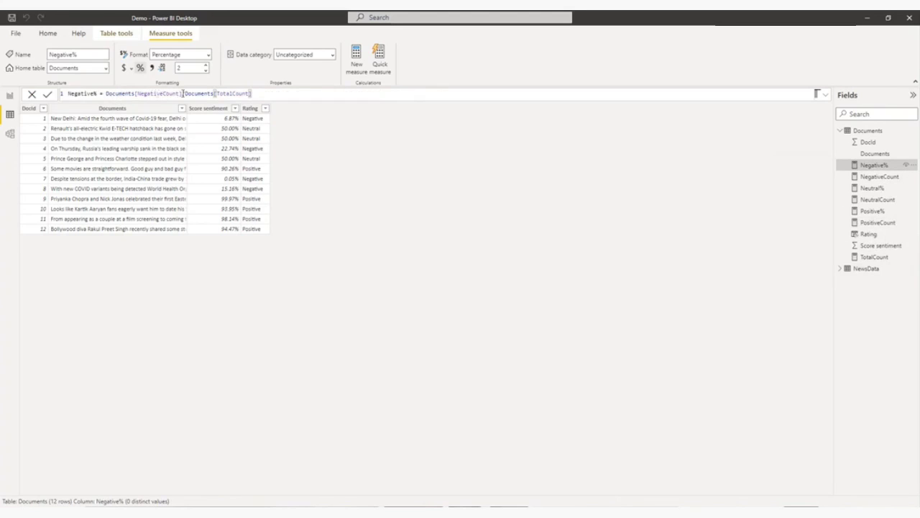
Step: Review Negative% as NegativeCount/TotalCount, check Neutral% and Positive%, then return to Report view
left_click_drag(184, 93, 107, 94)
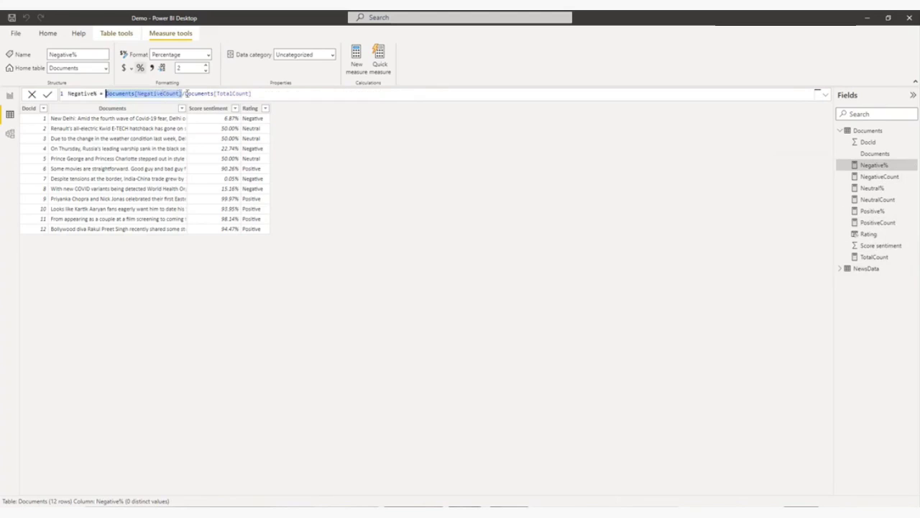
left_click_drag(185, 93, 266, 94)
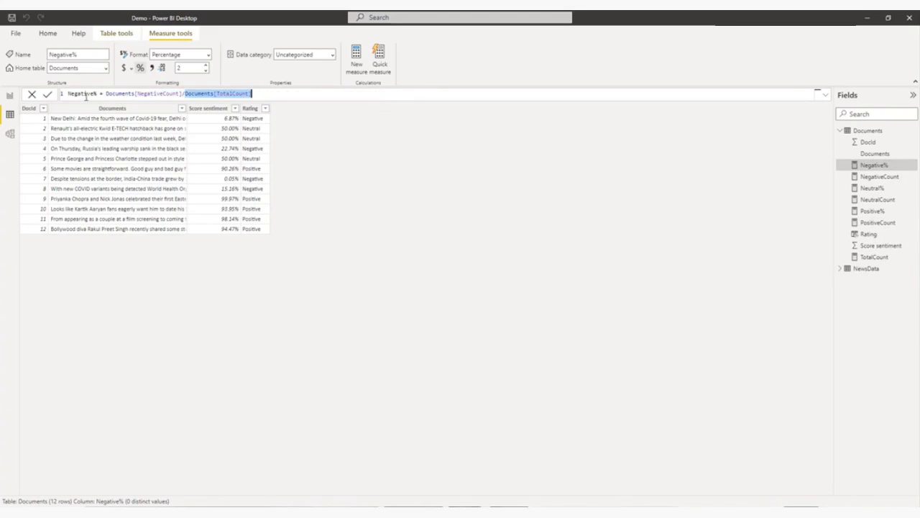
left_click(871, 188)
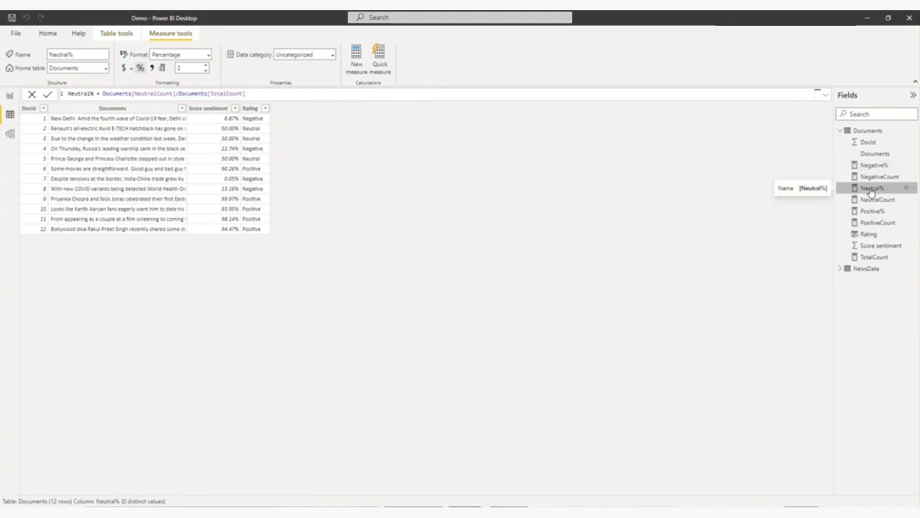
left_click(875, 210)
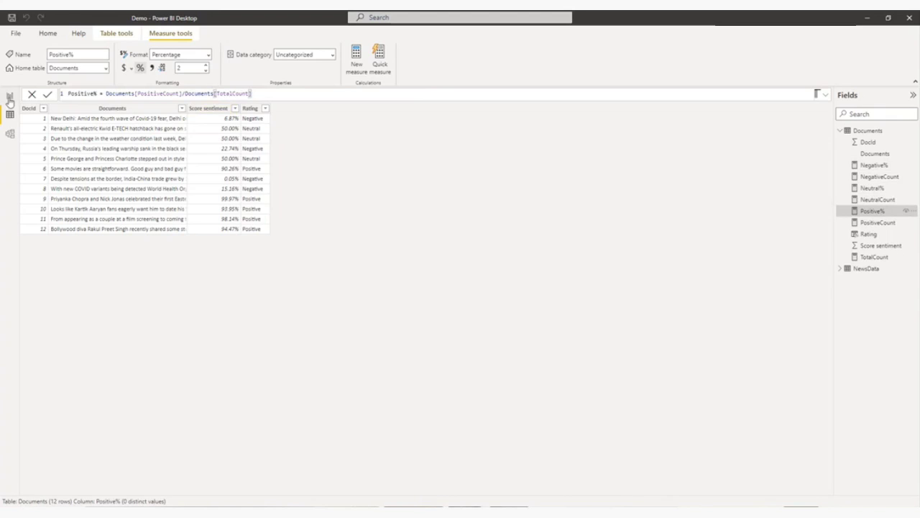
left_click(10, 96)
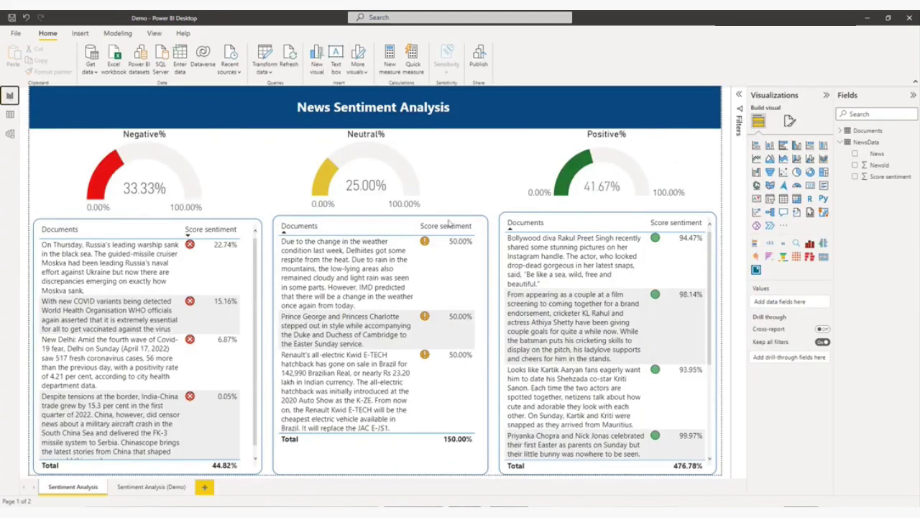
left_click(201, 152)
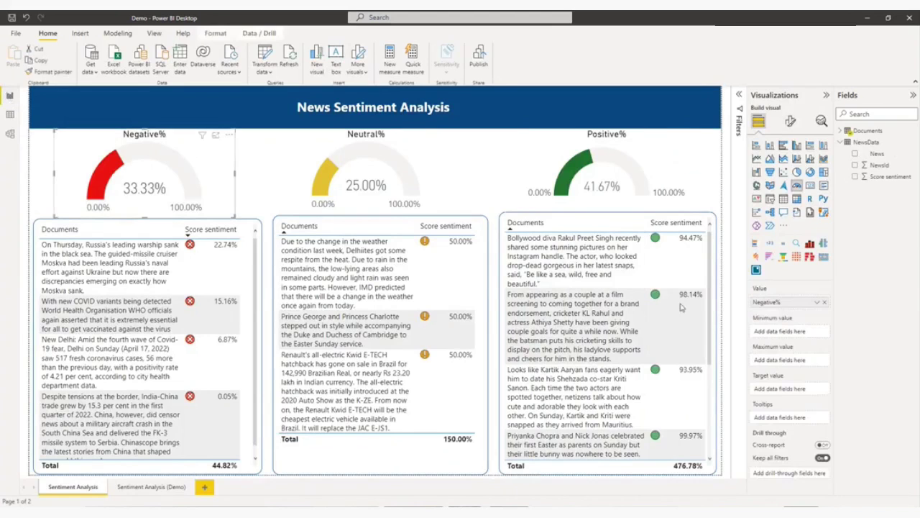
left_click(442, 164)
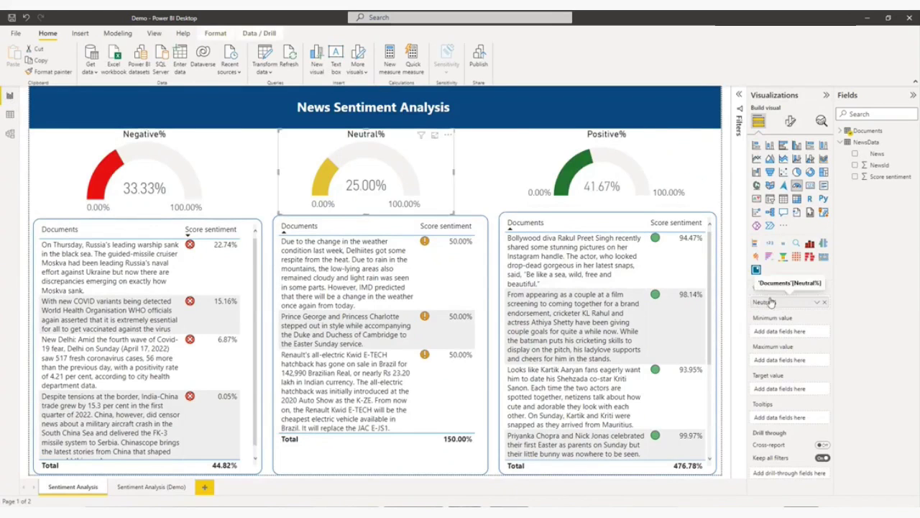
left_click(675, 176)
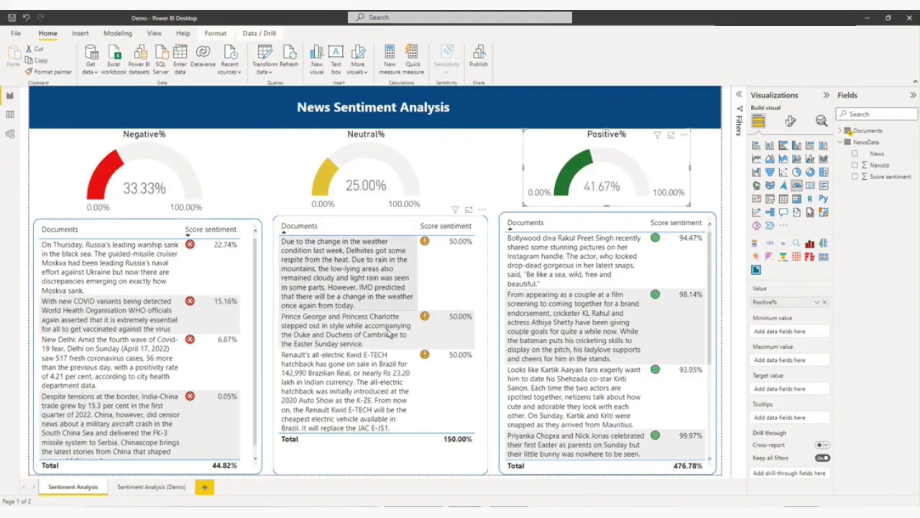
left_click(169, 490)
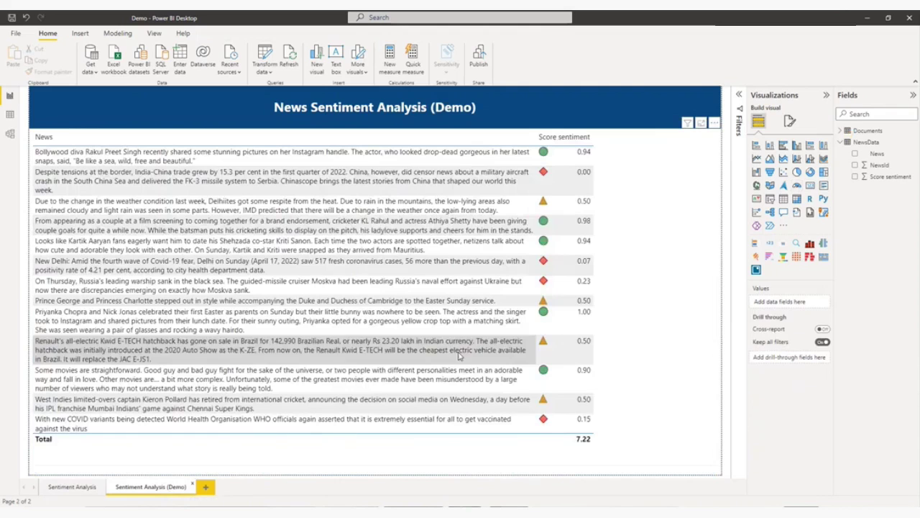
left_click(72, 490)
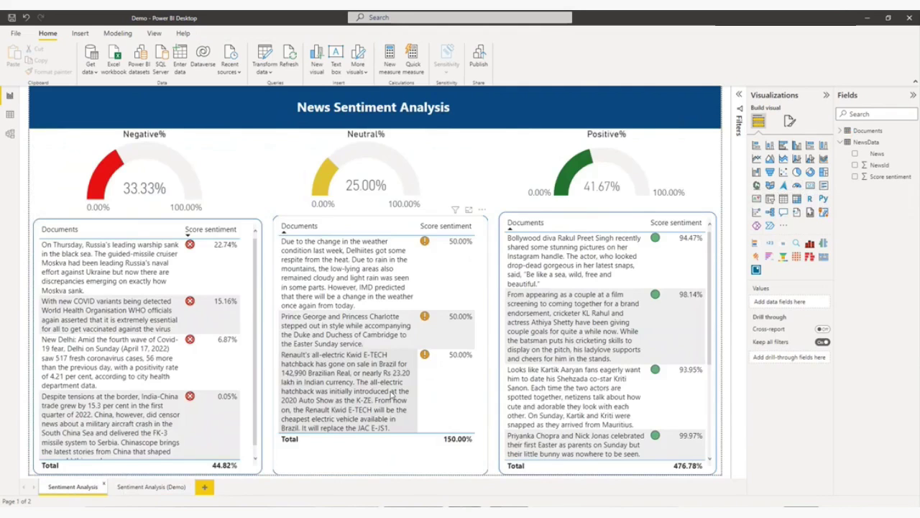